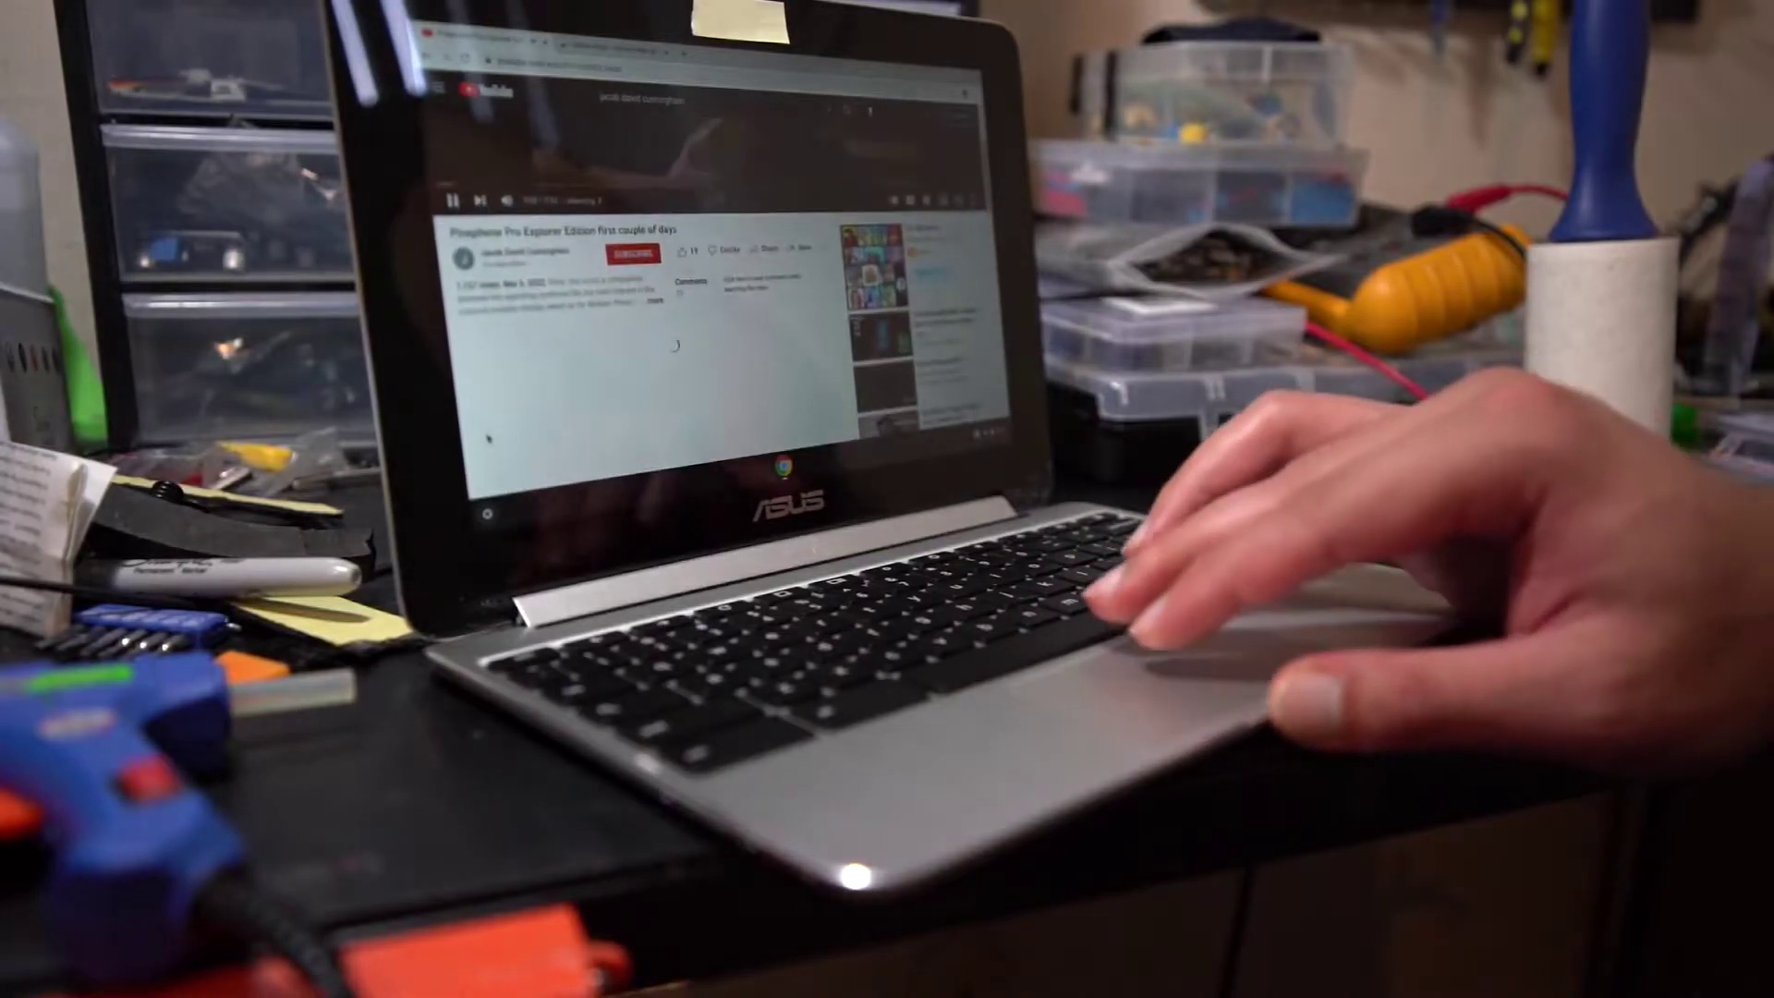
pyautogui.scroll(3, 693, 320)
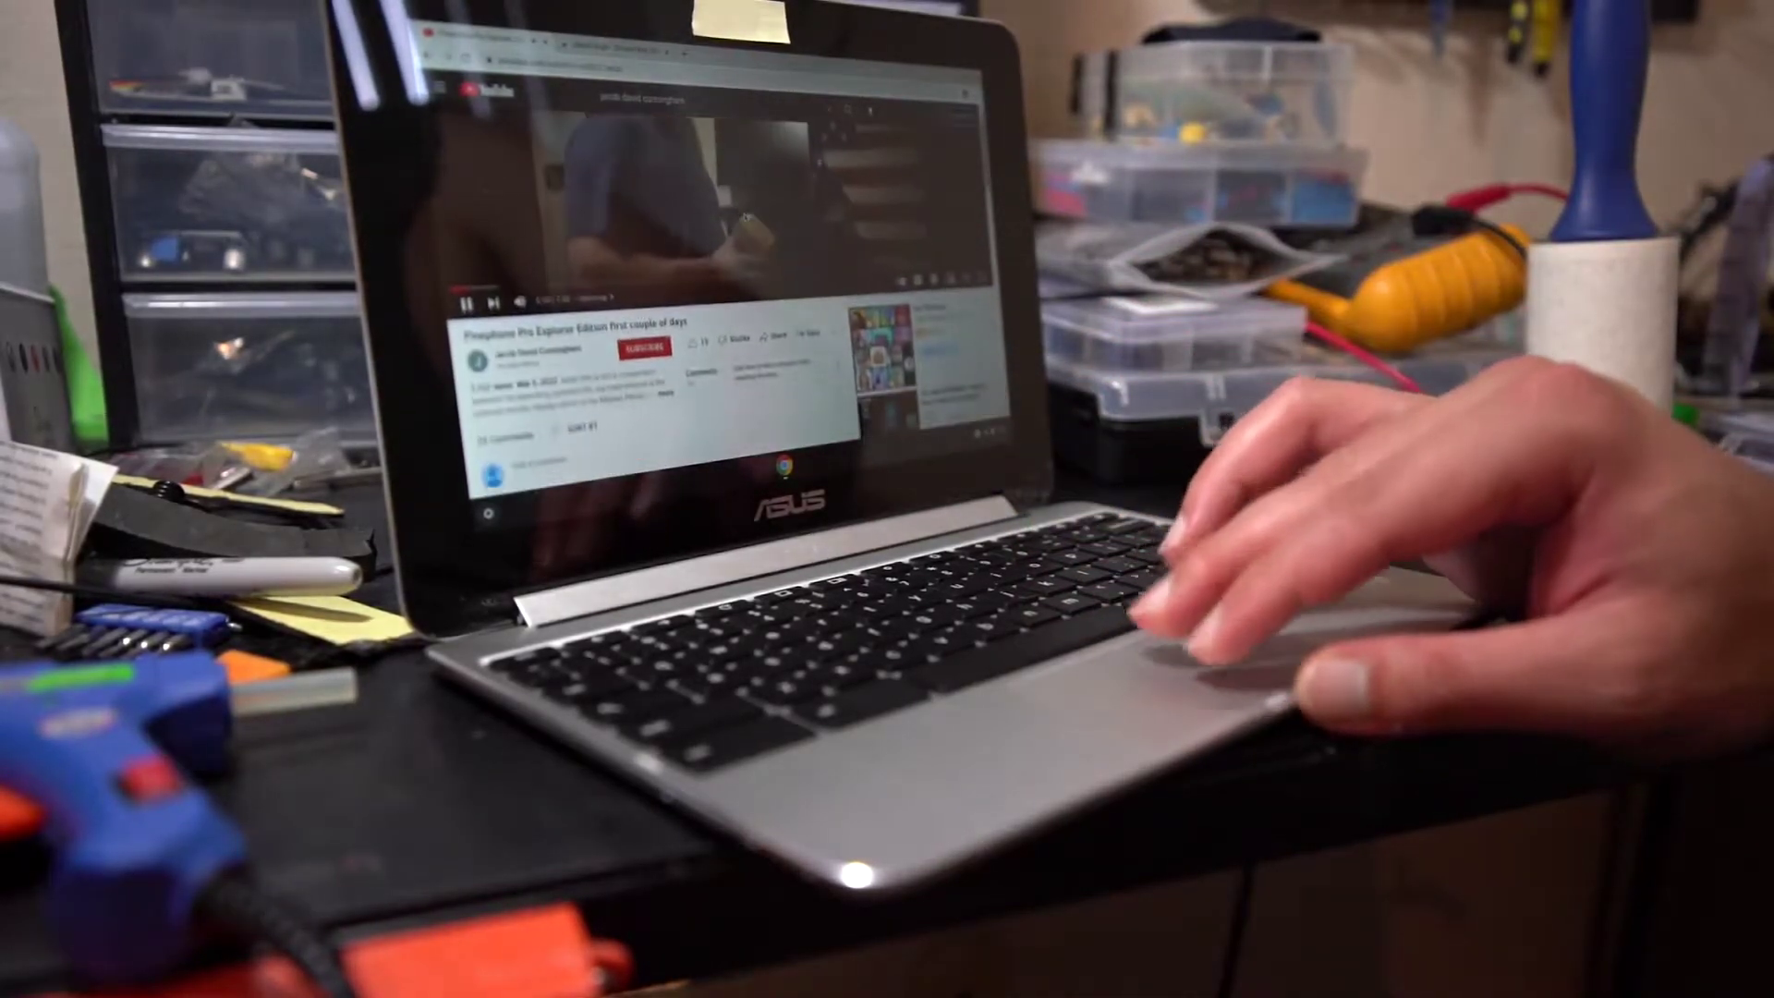
pyautogui.scroll(3, 722, 278)
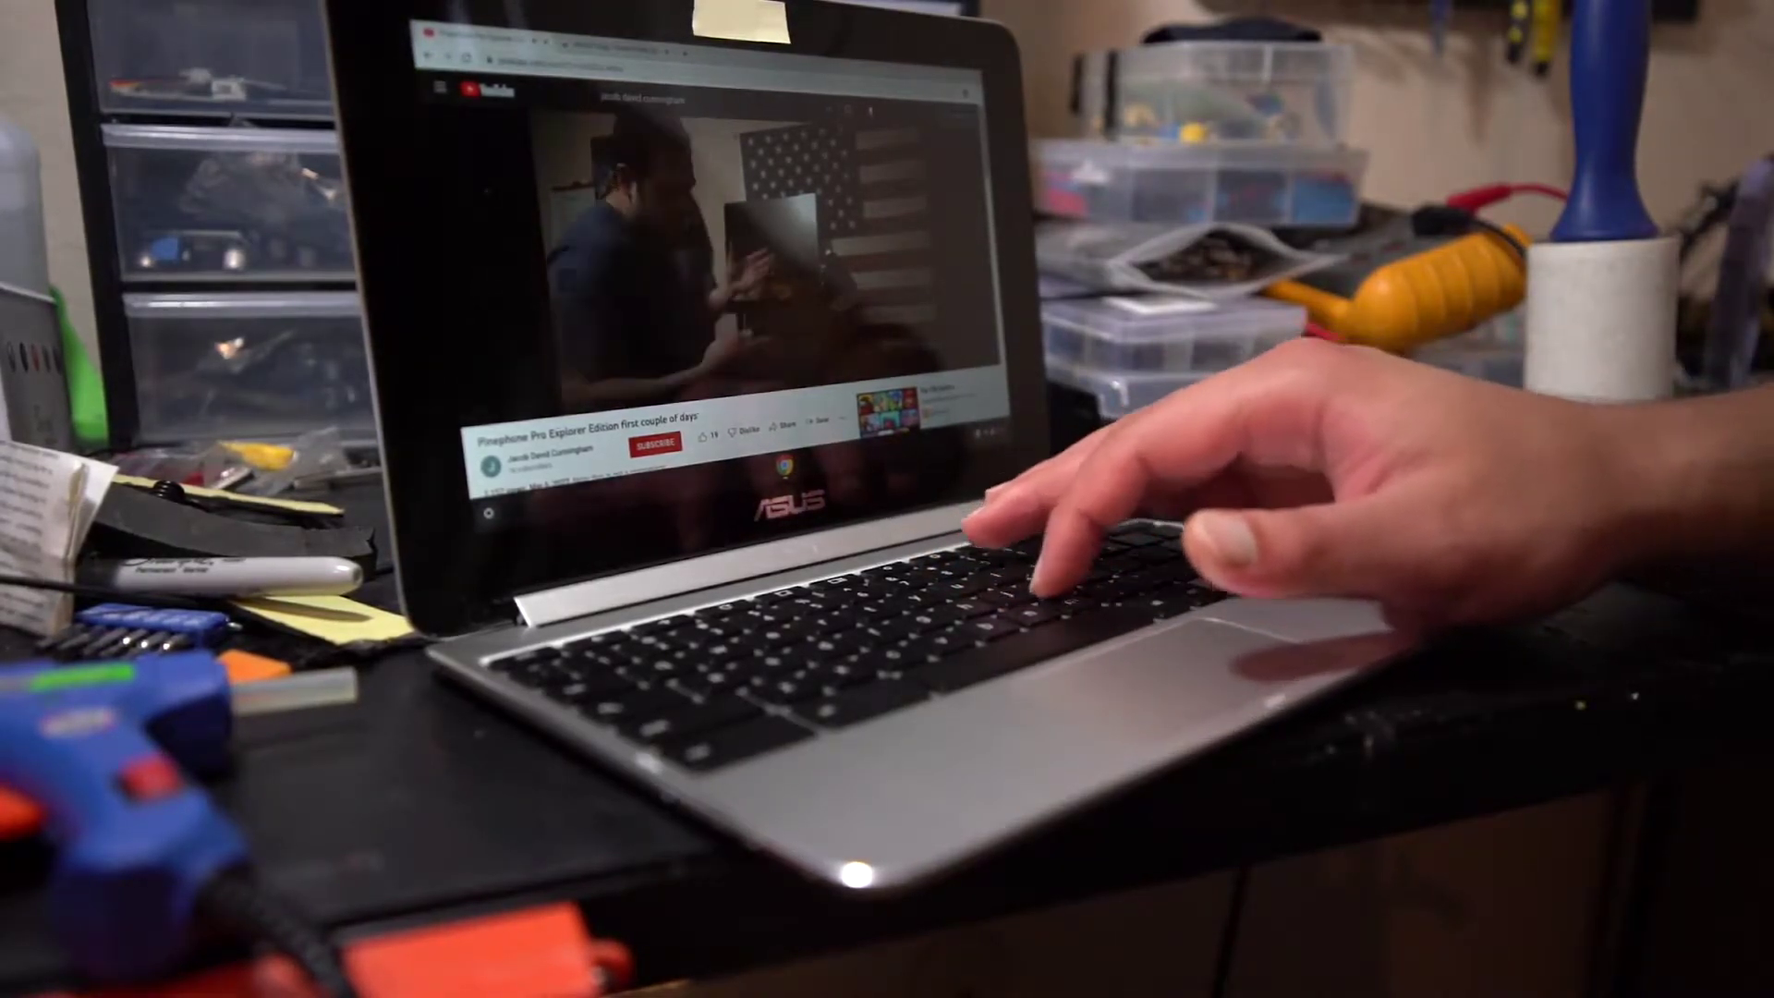
# Rewind the PinePhone YouTube video ten seconds with J
pyautogui.press('j')
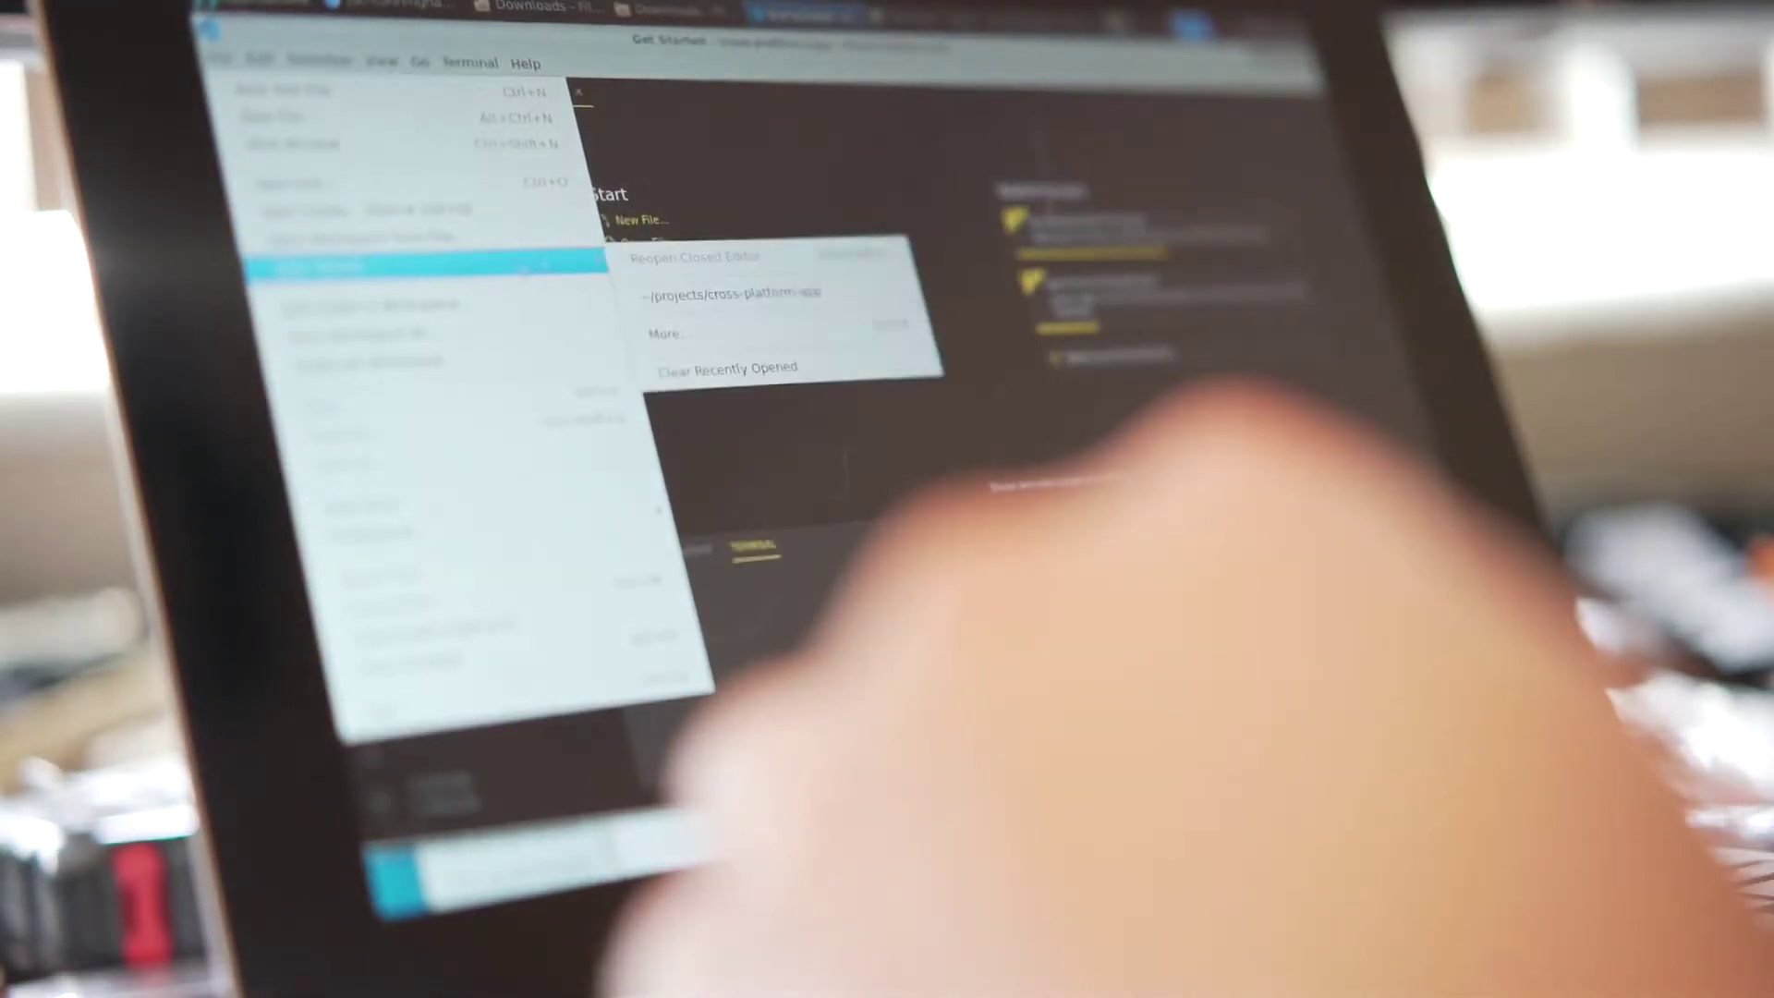
# Open the recent ~/projects/cross-platform-app folder and clear the terminal output
pyautogui.click(643, 296)
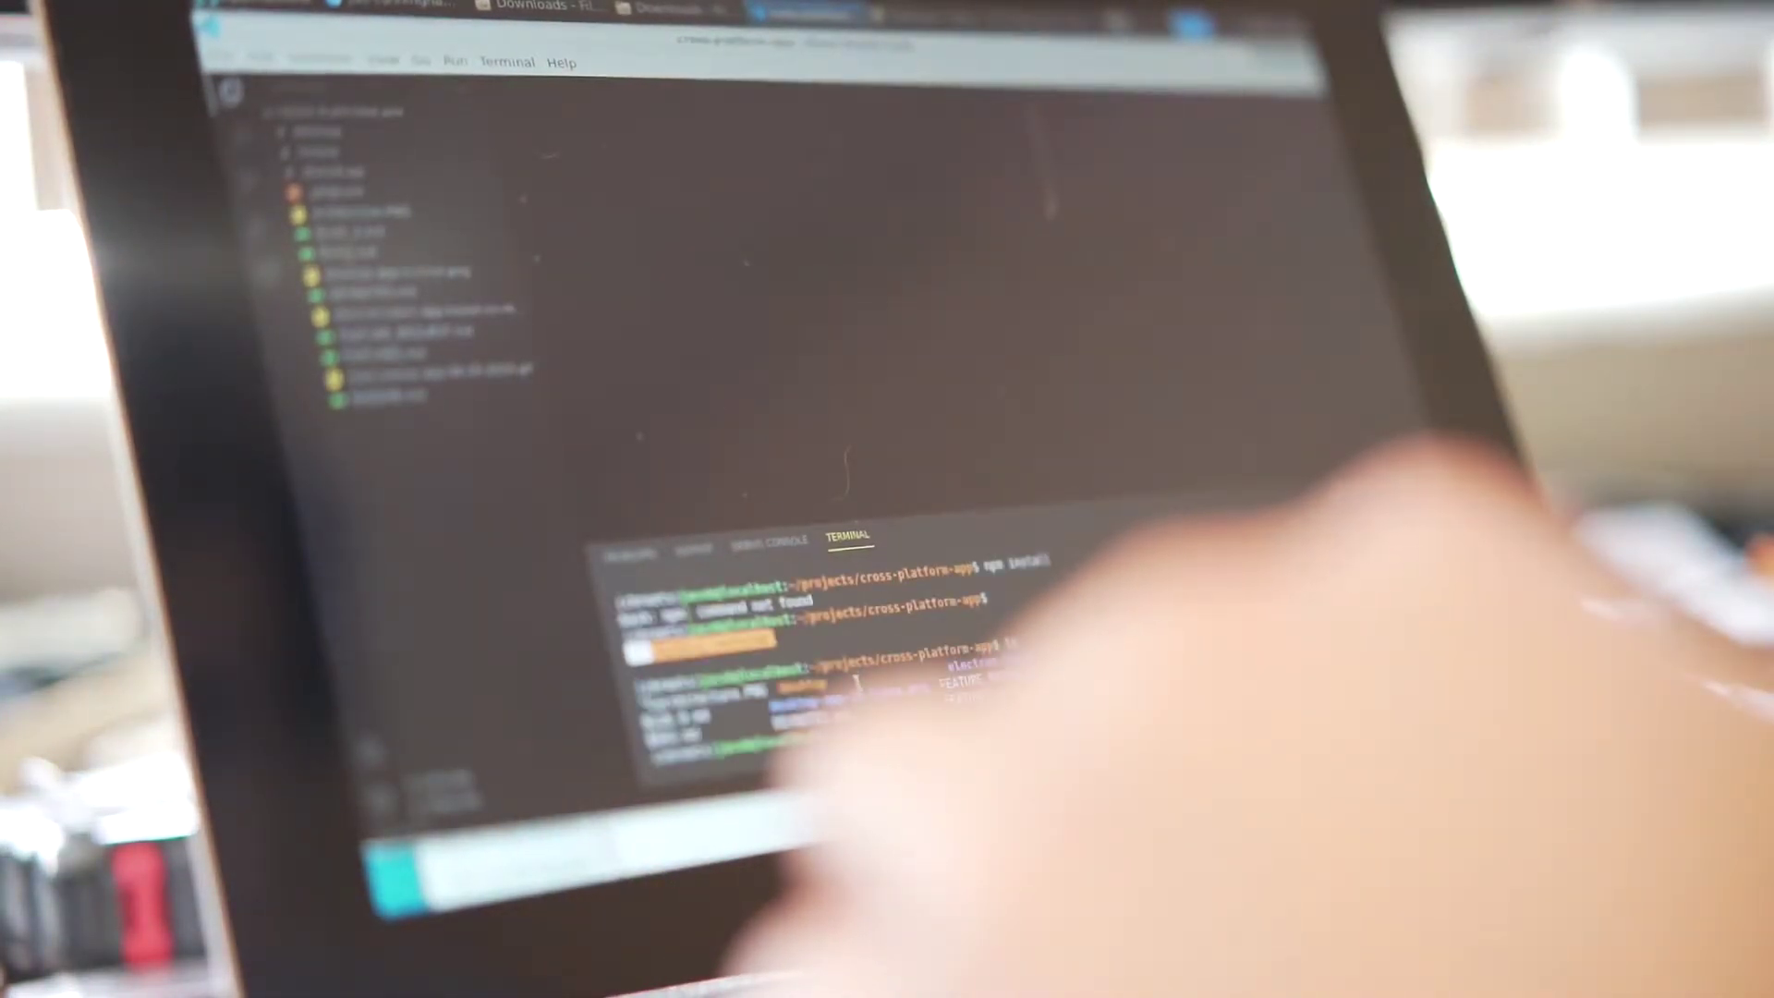
pyautogui.hotkey('ctrl', 'l')
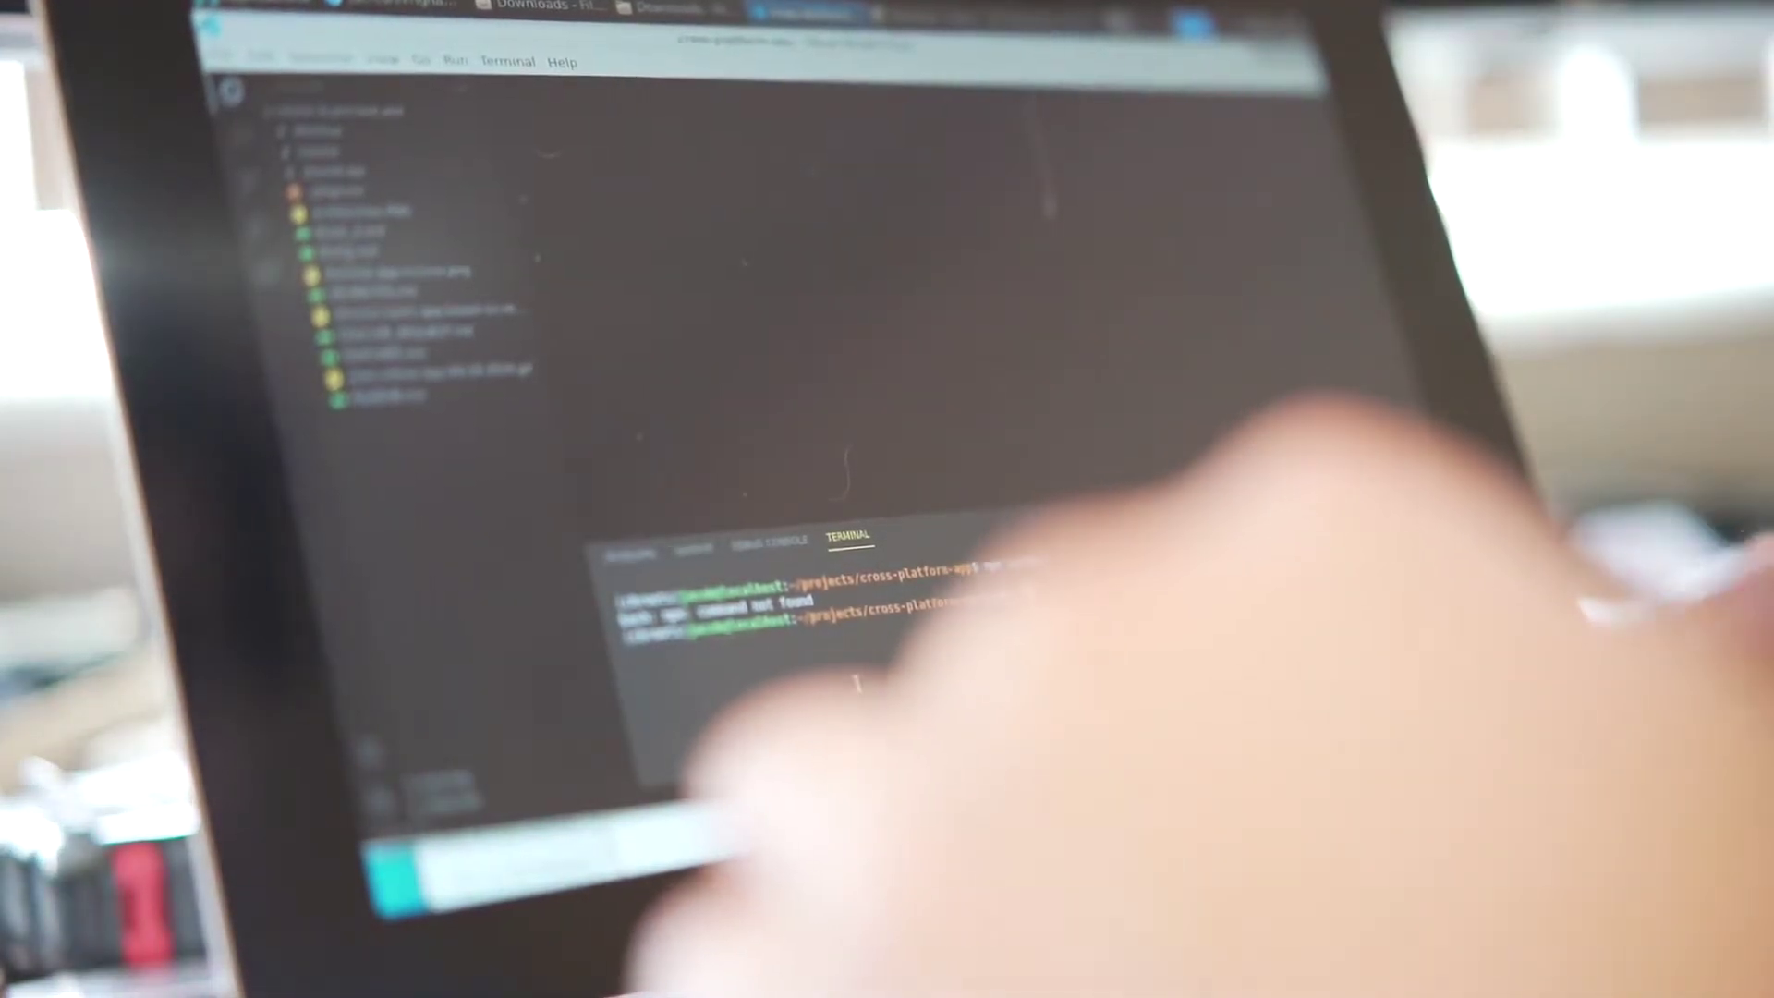
pyautogui.write('npm -v')
# Run npm -v in the integrated terminal, which reports npm not found
pyautogui.press('Return')
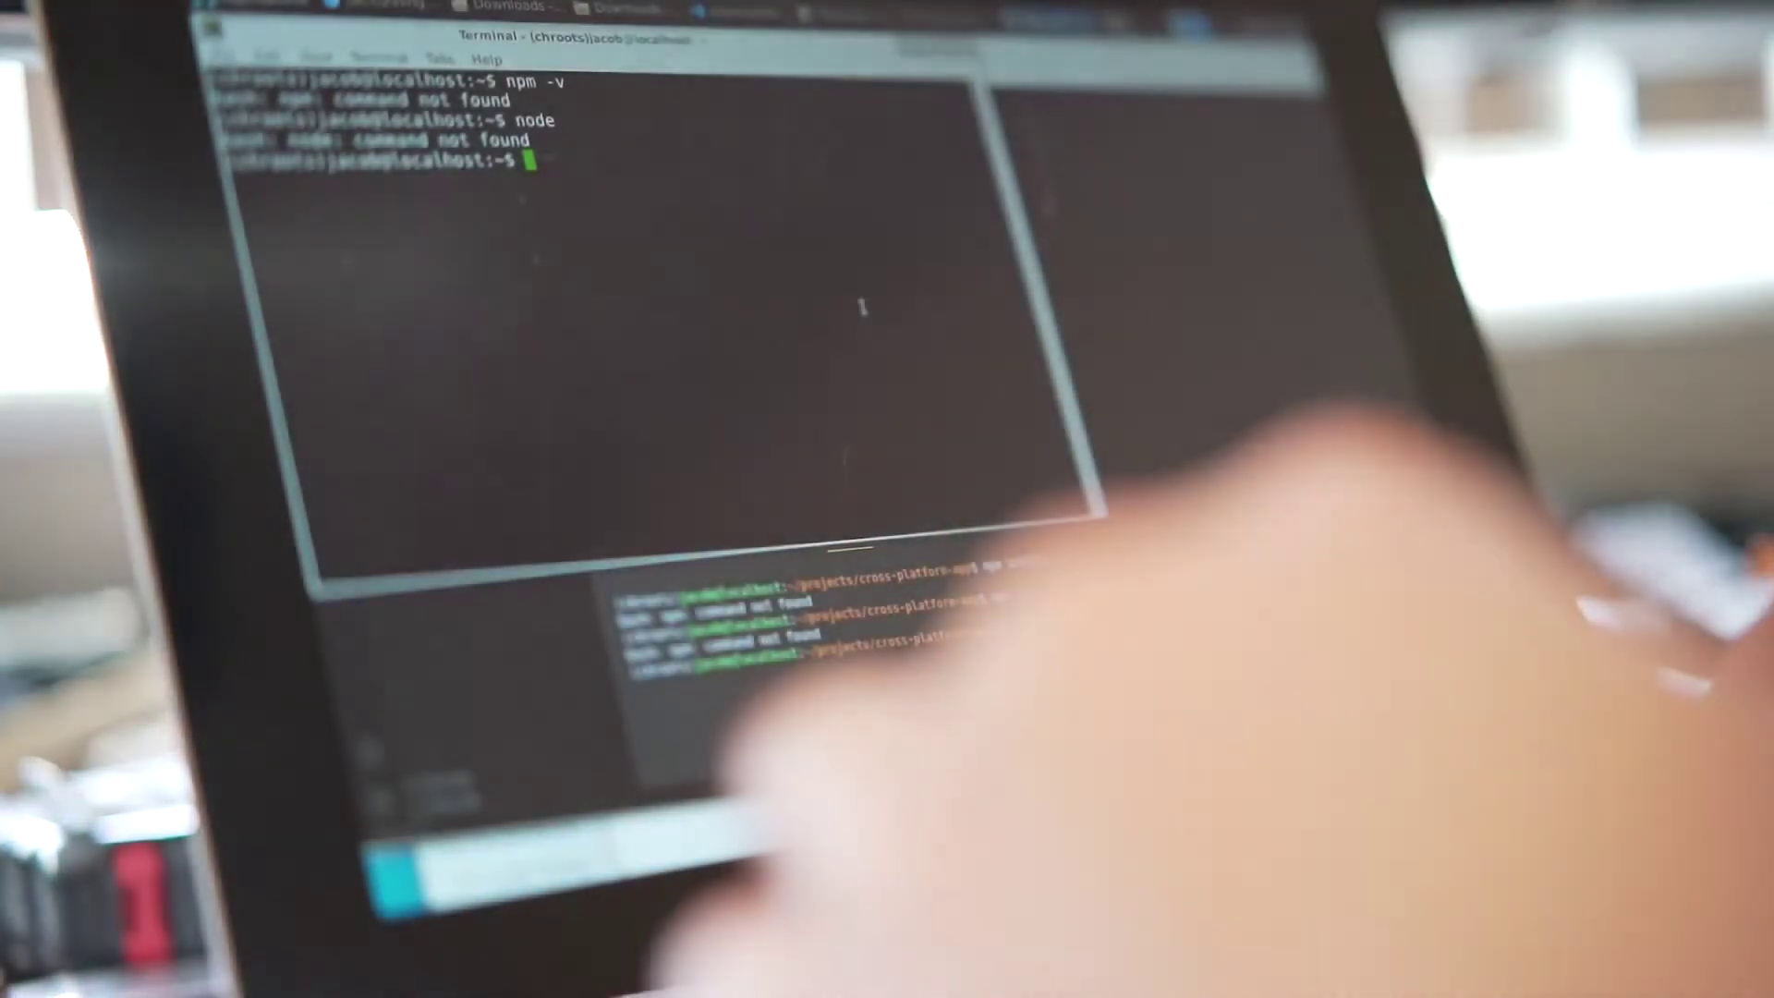
pyautogui.write('.')
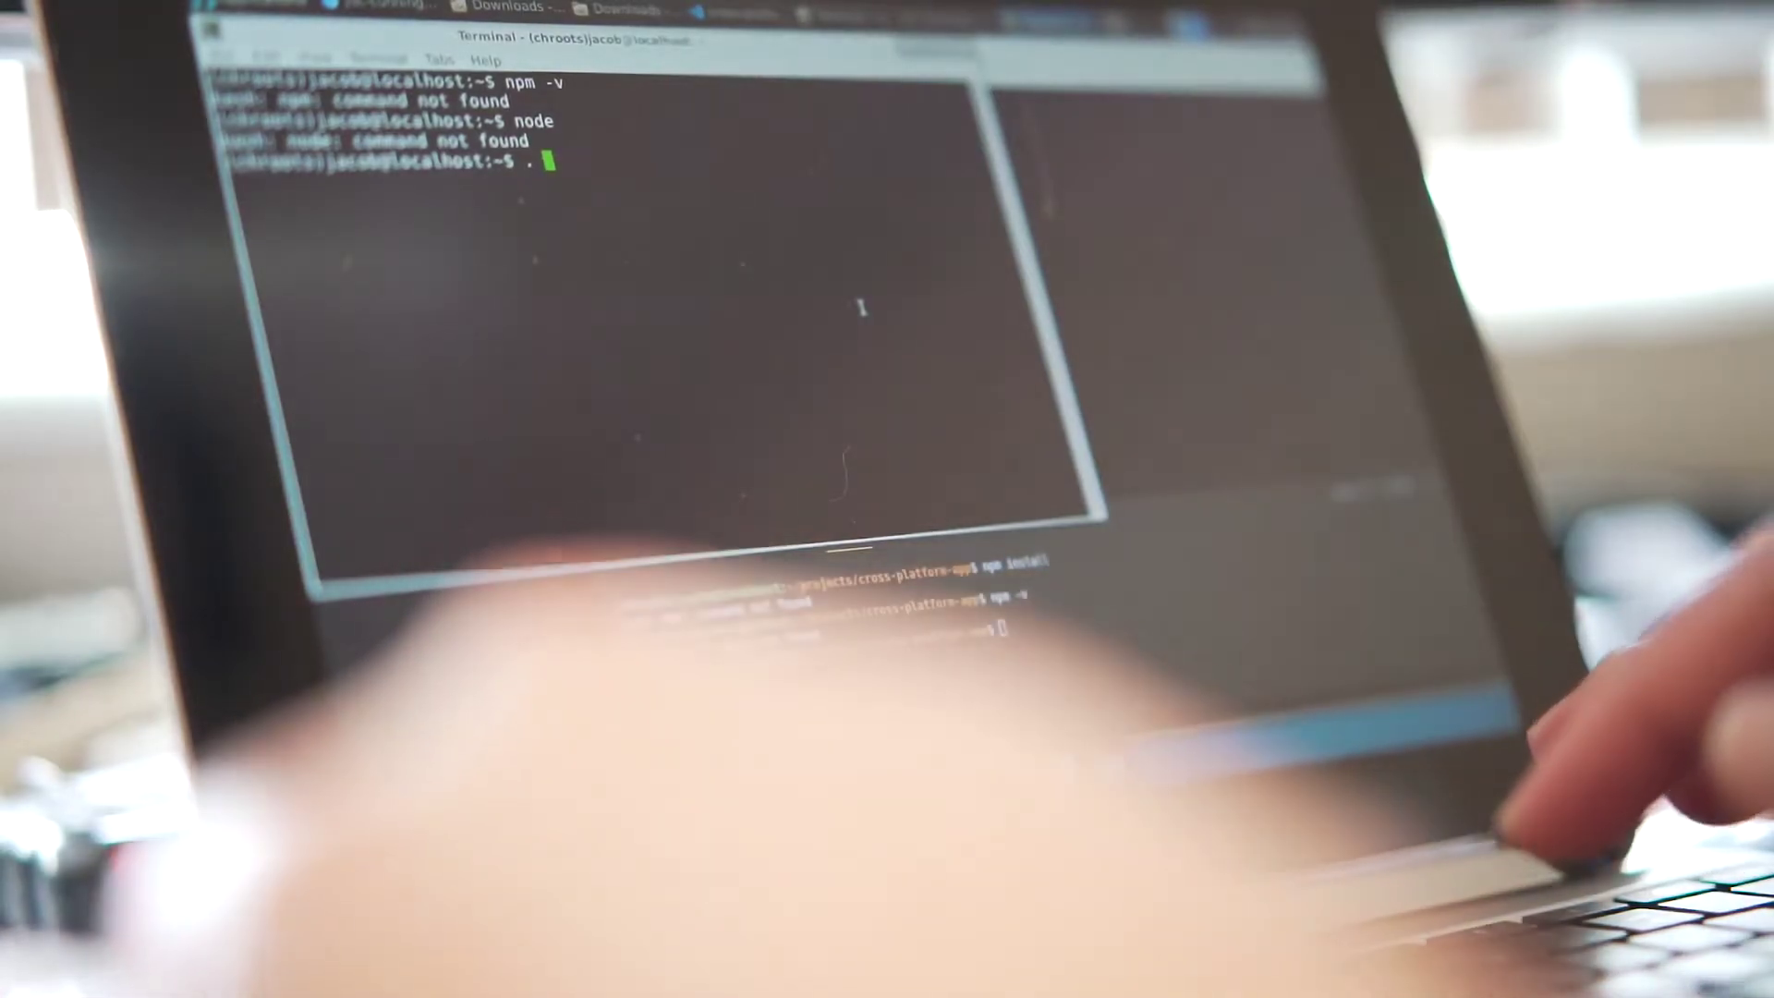
# Source ~/.profile, then run npm to confirm it now prints its help
pyautogui.press('BackSpace')
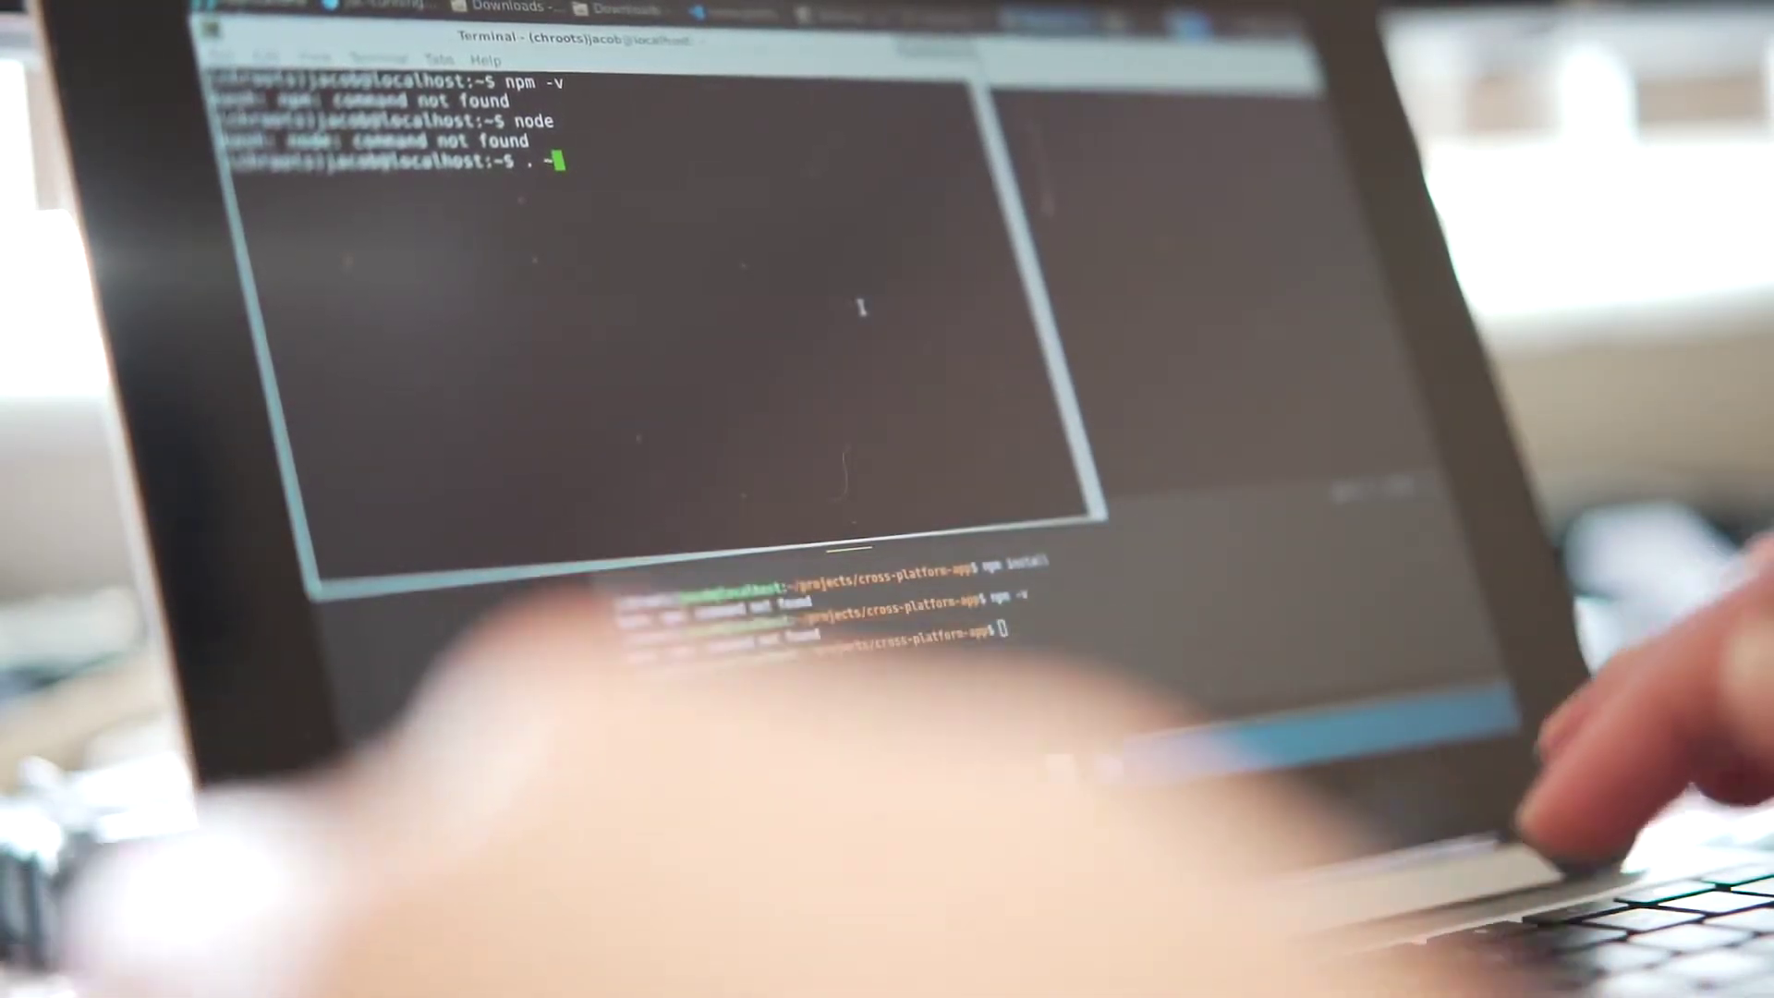
pyautogui.write('~/.')
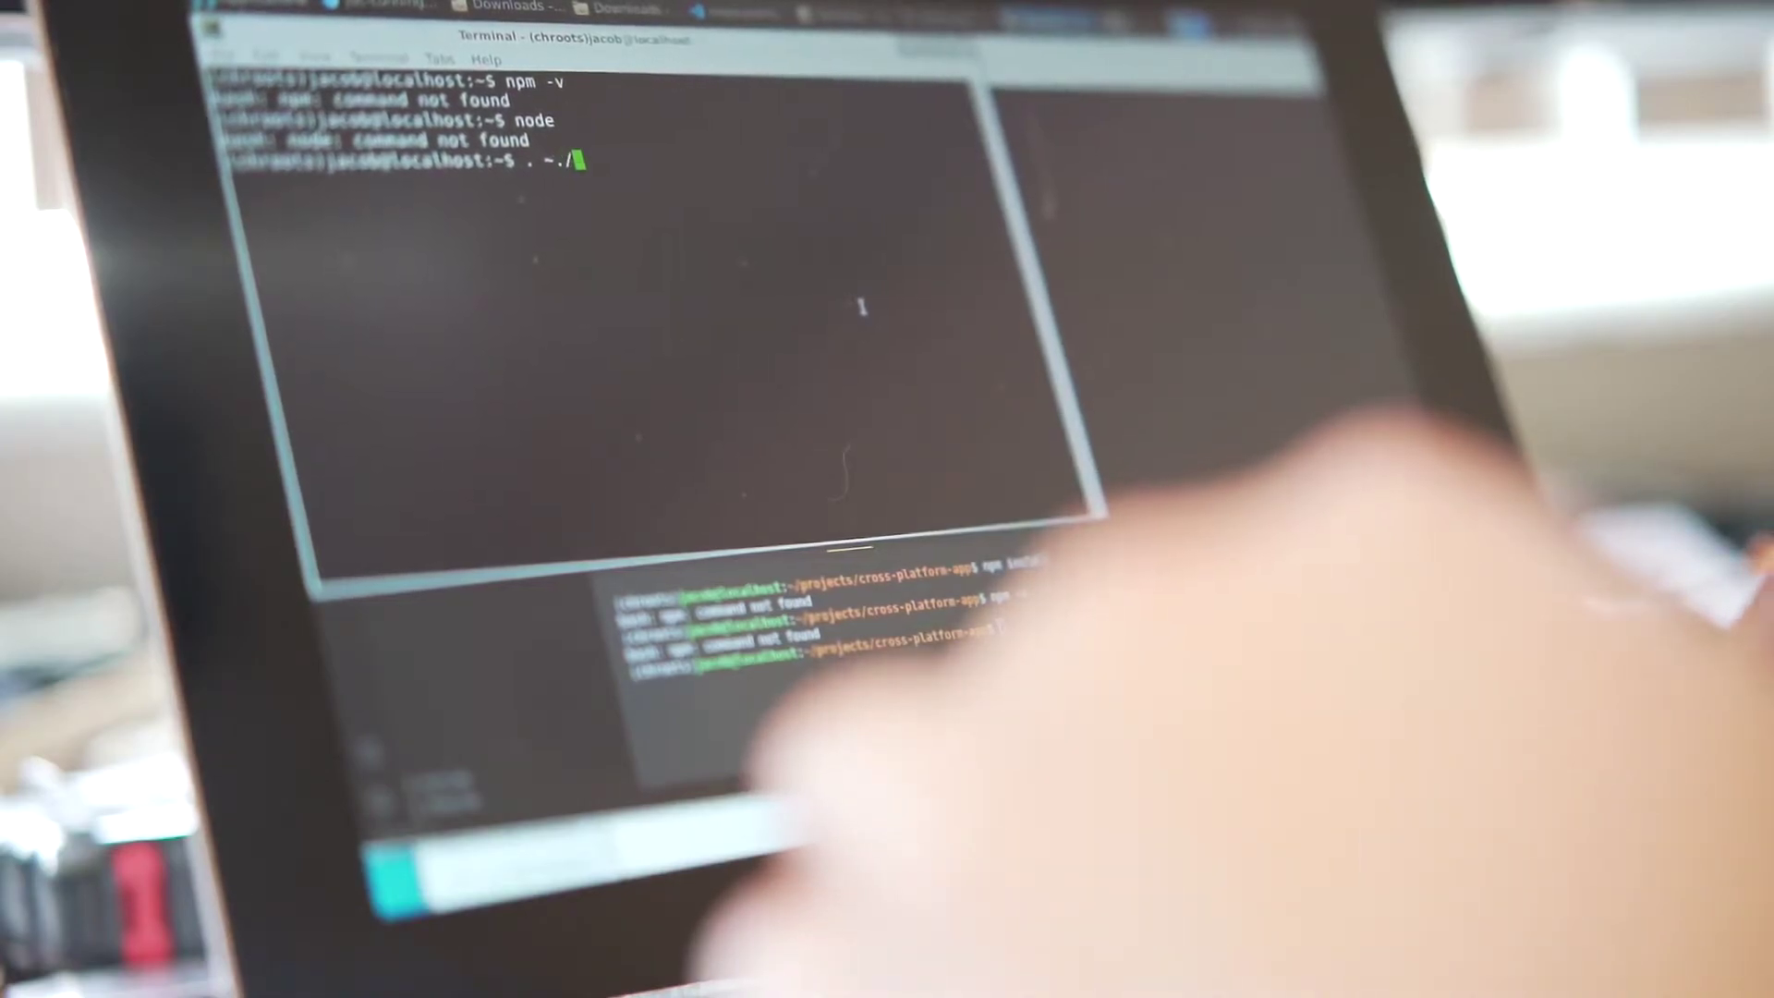
pyautogui.write('profi')
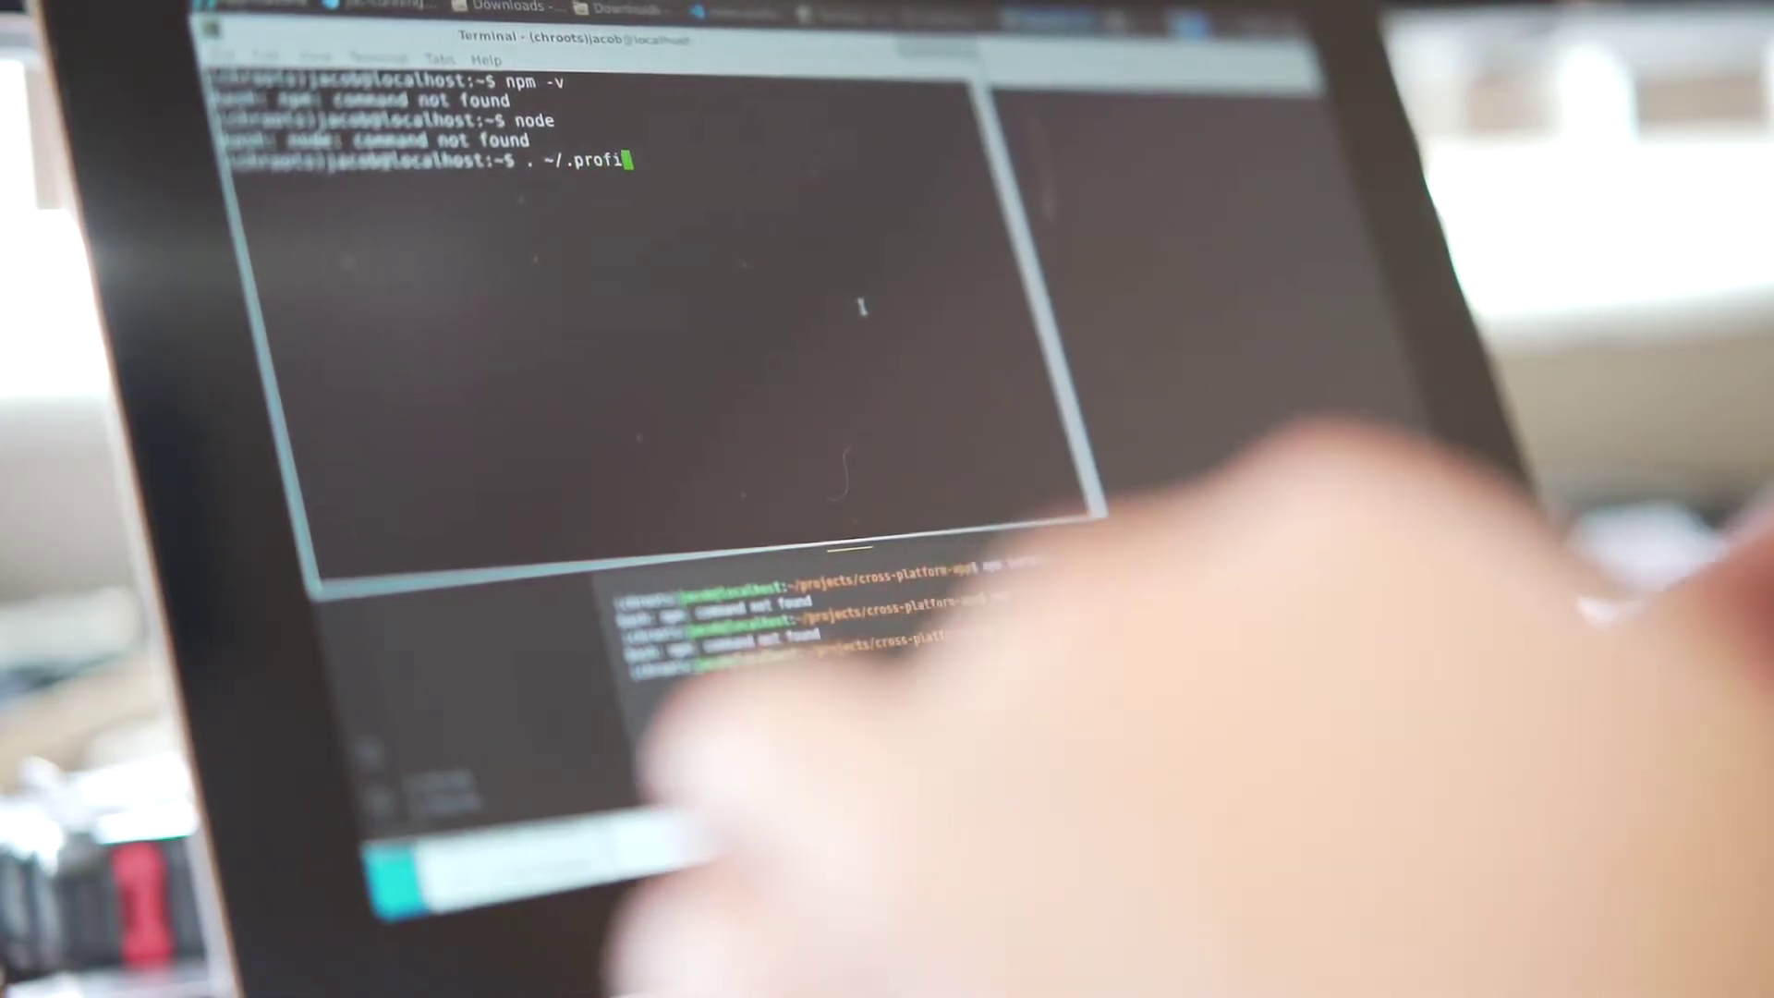
pyautogui.write('le node -v')
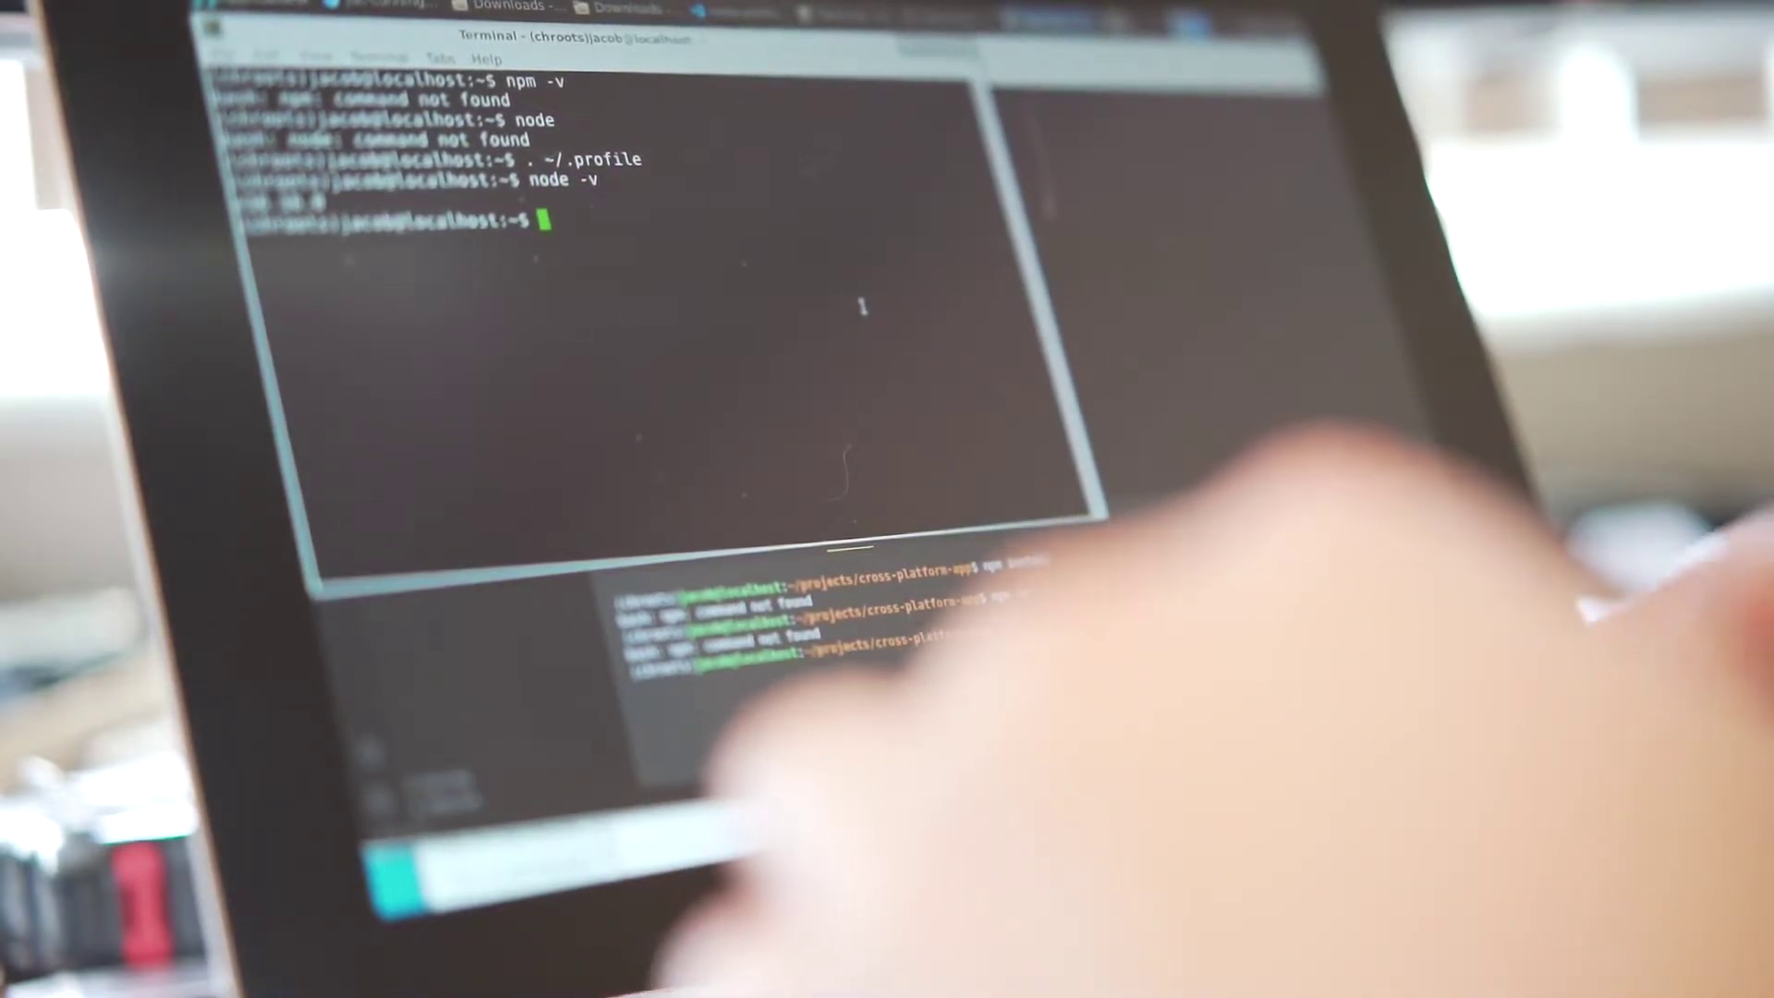
pyautogui.write('npm')
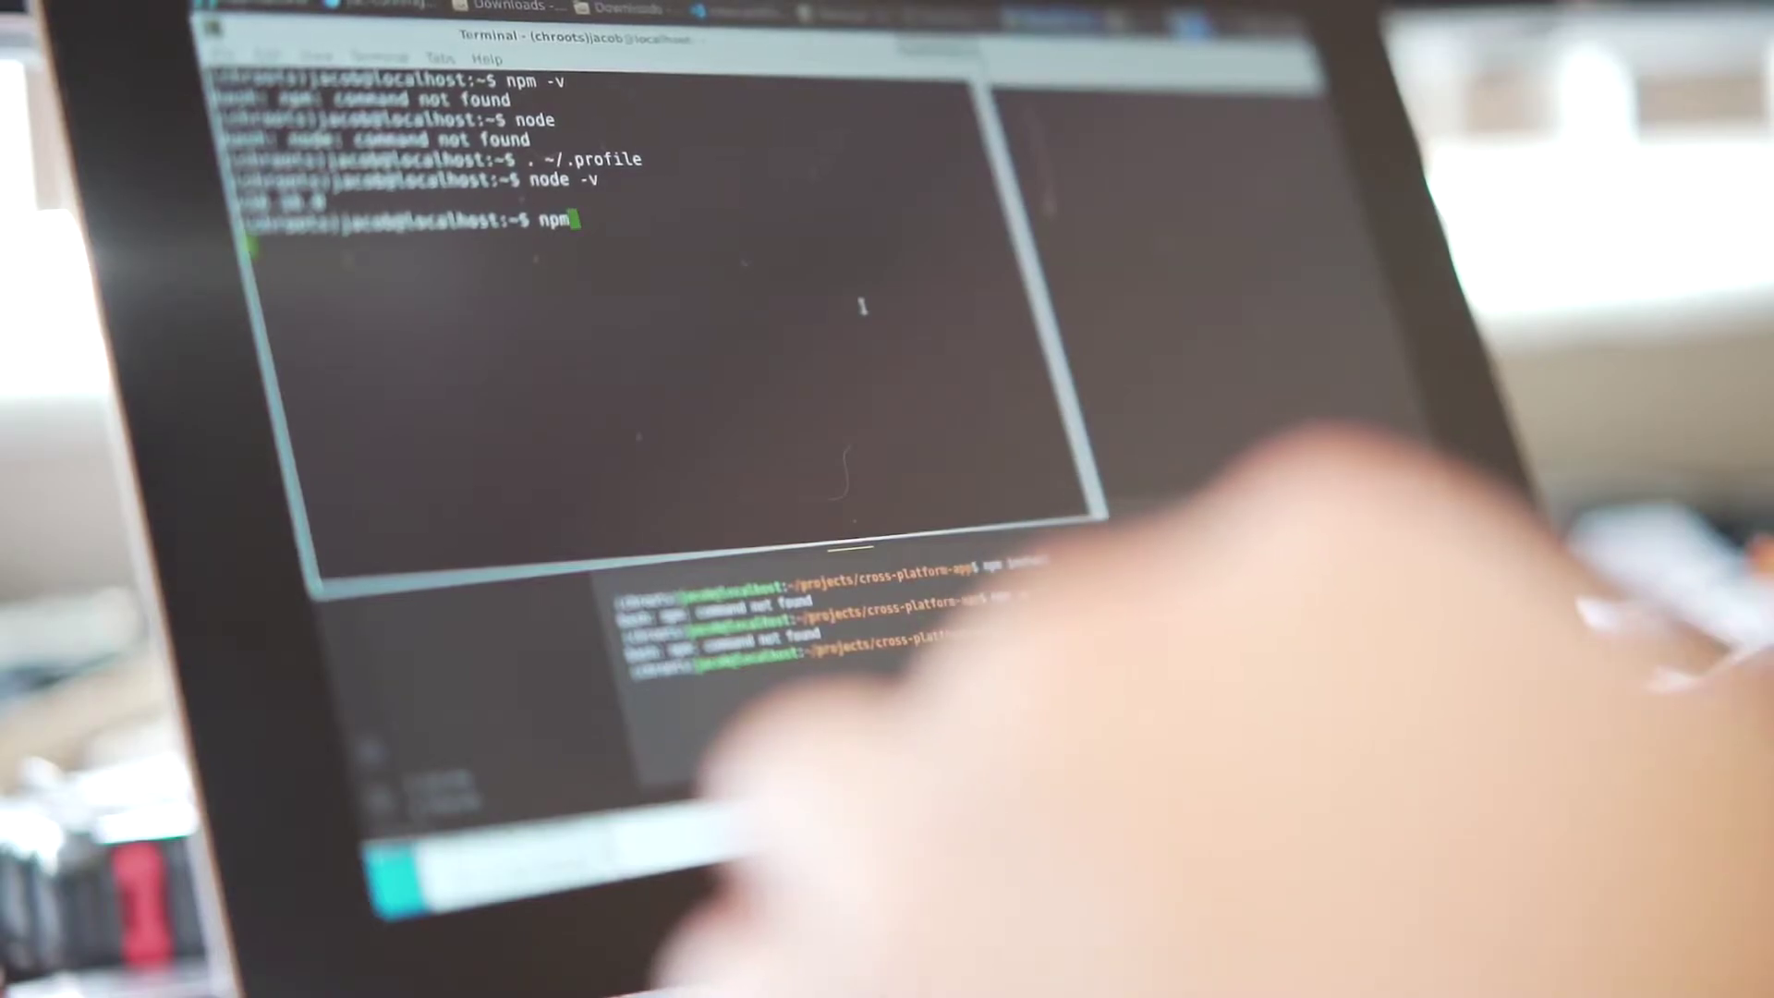
pyautogui.press('Return')
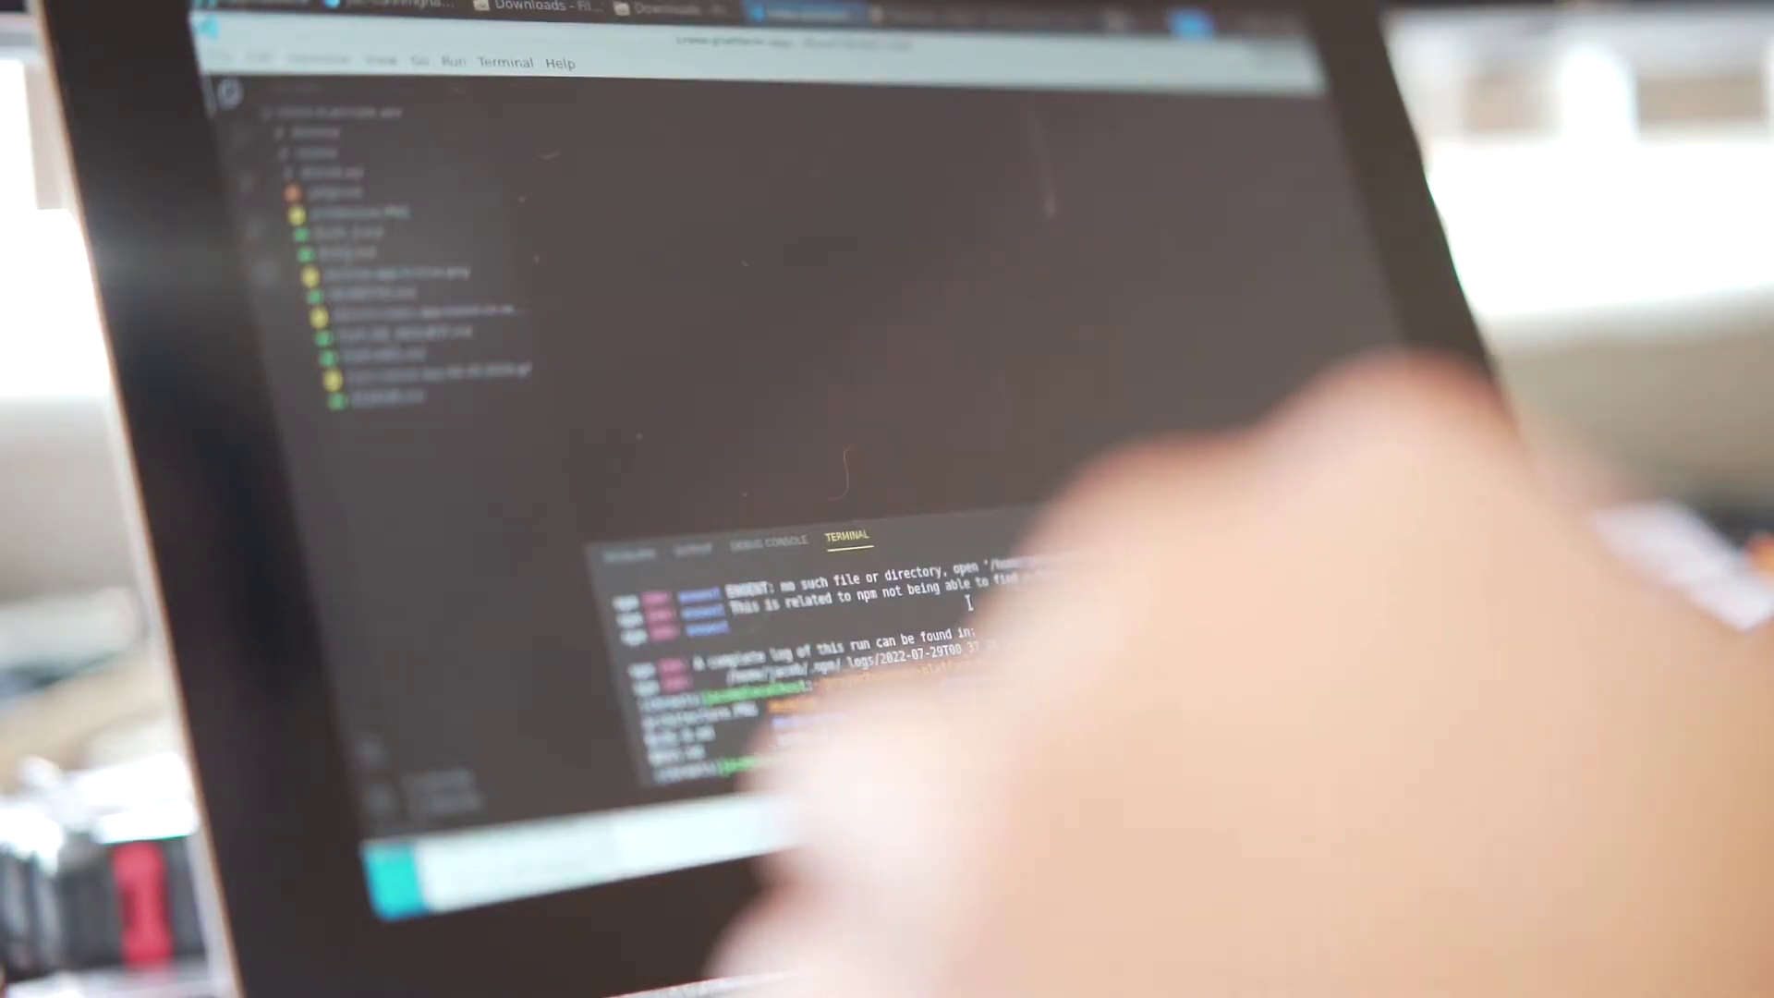
pyautogui.scroll(-1, 969, 604)
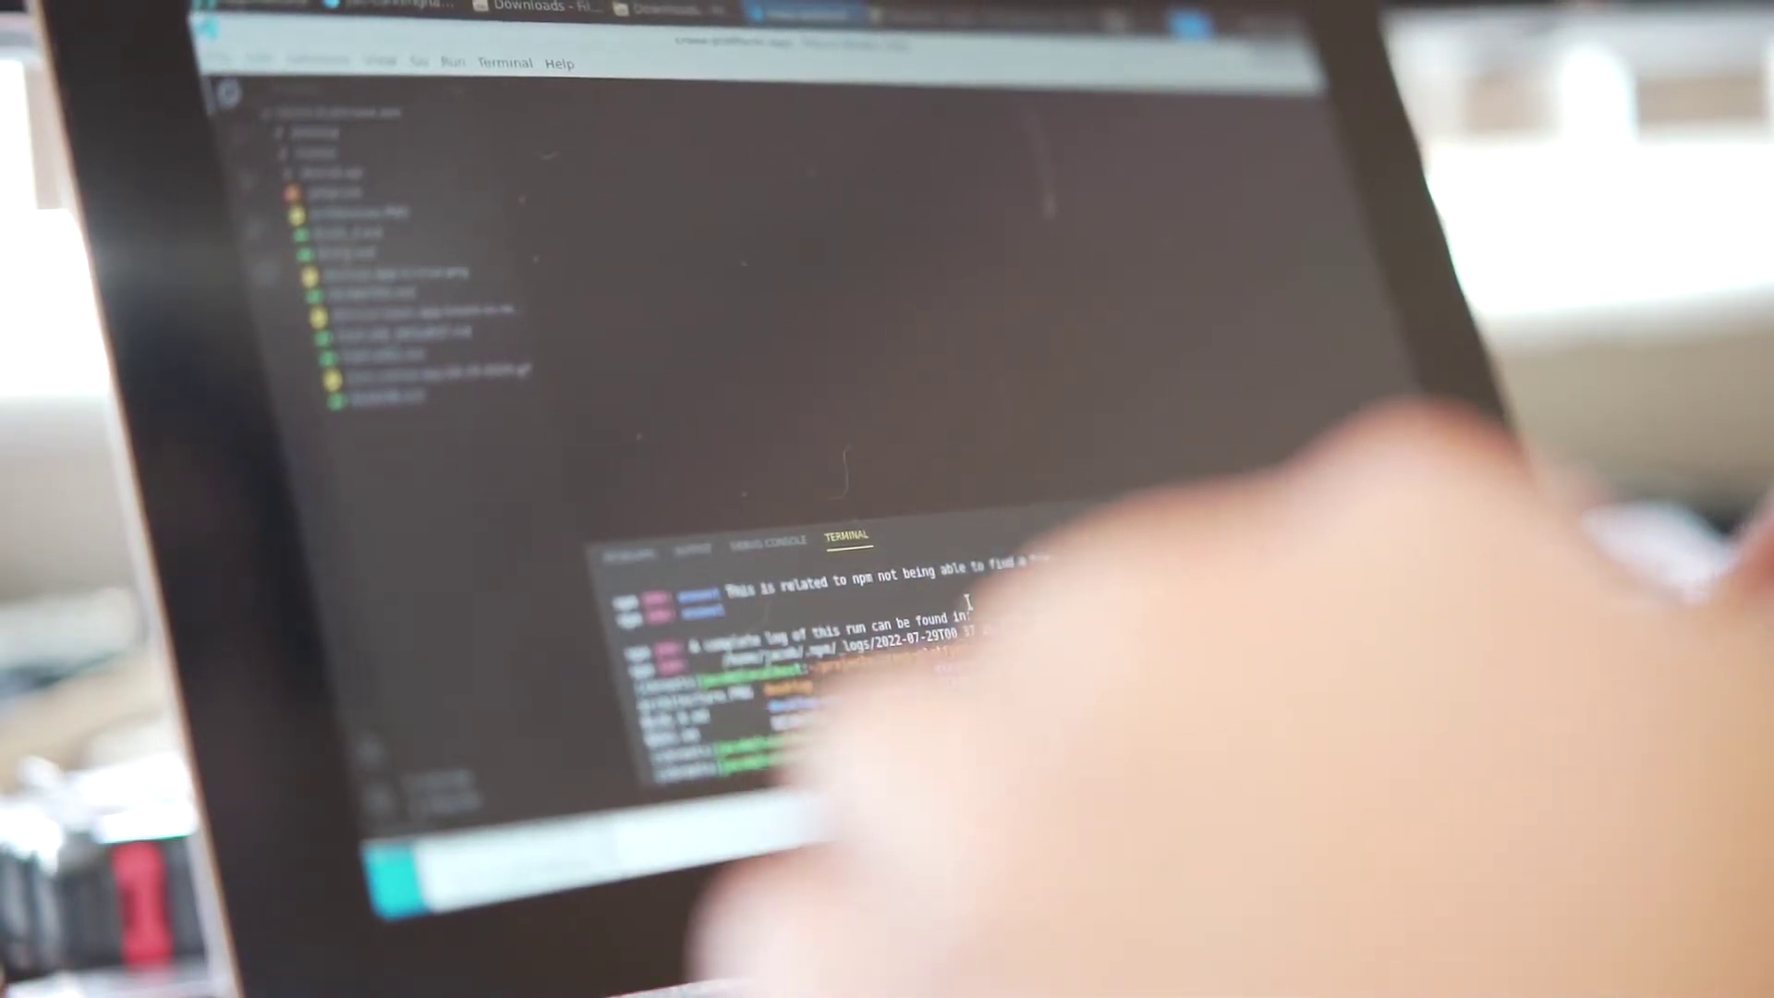
pyautogui.scroll(-2, 969, 604)
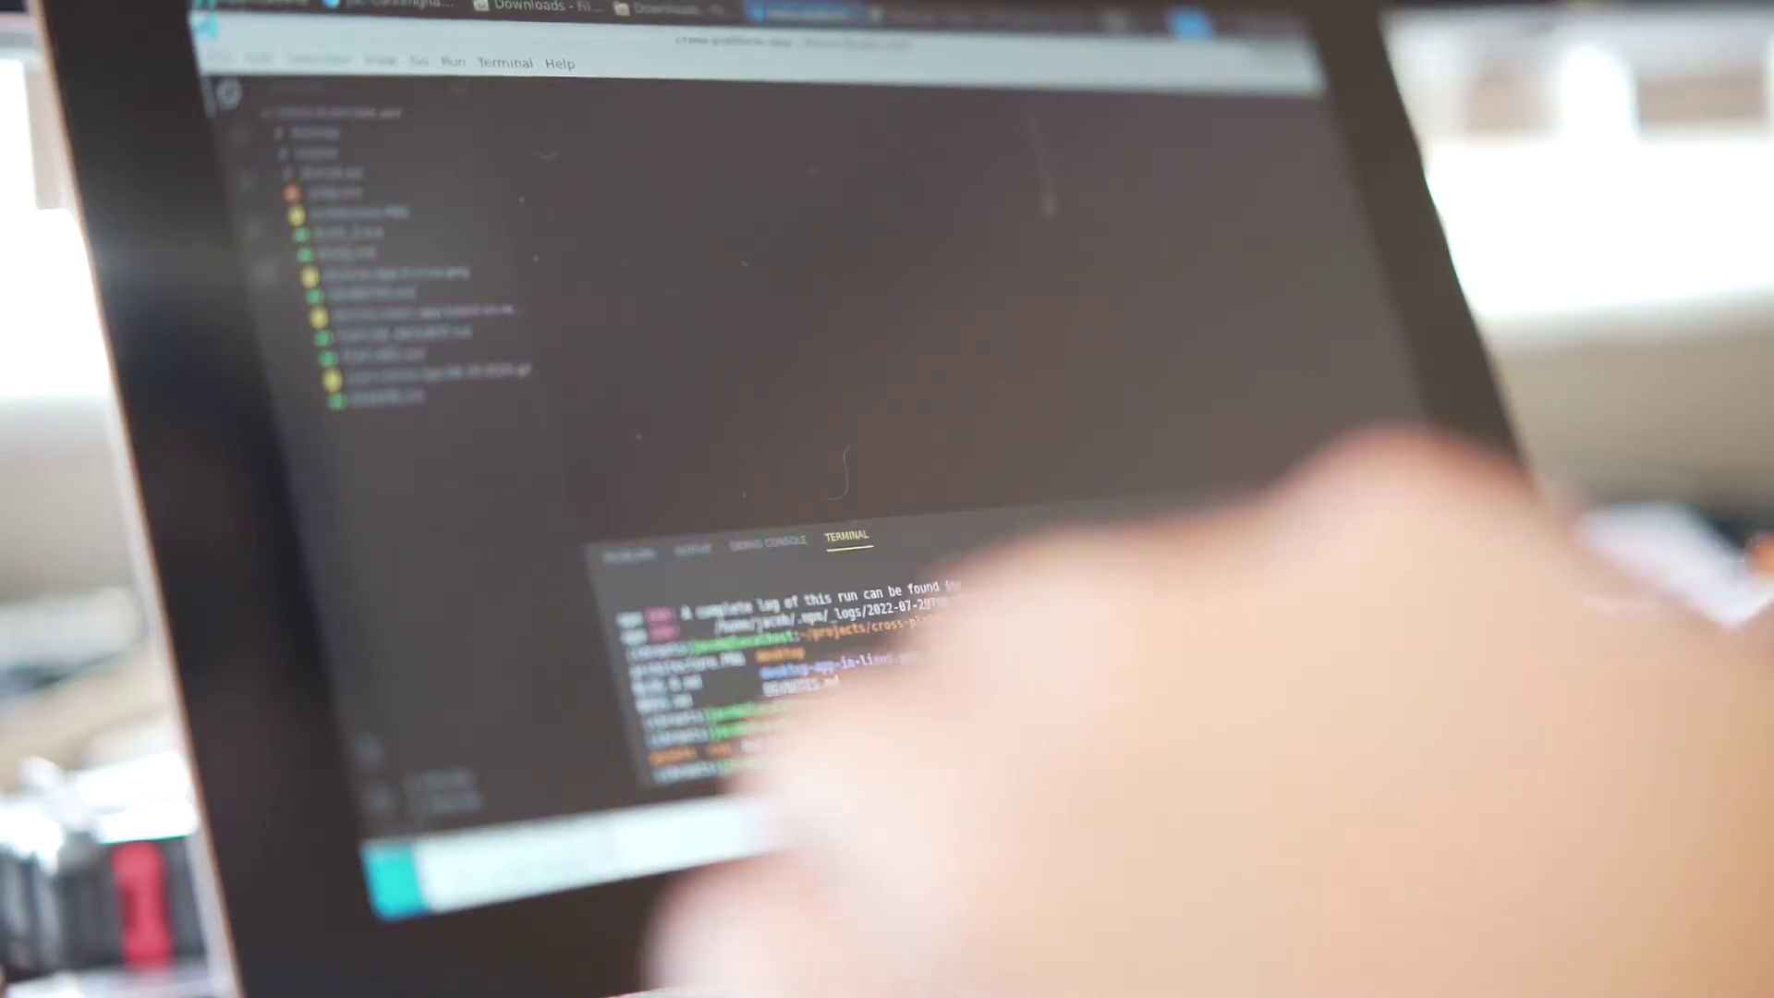
pyautogui.scroll(-1, 969, 603)
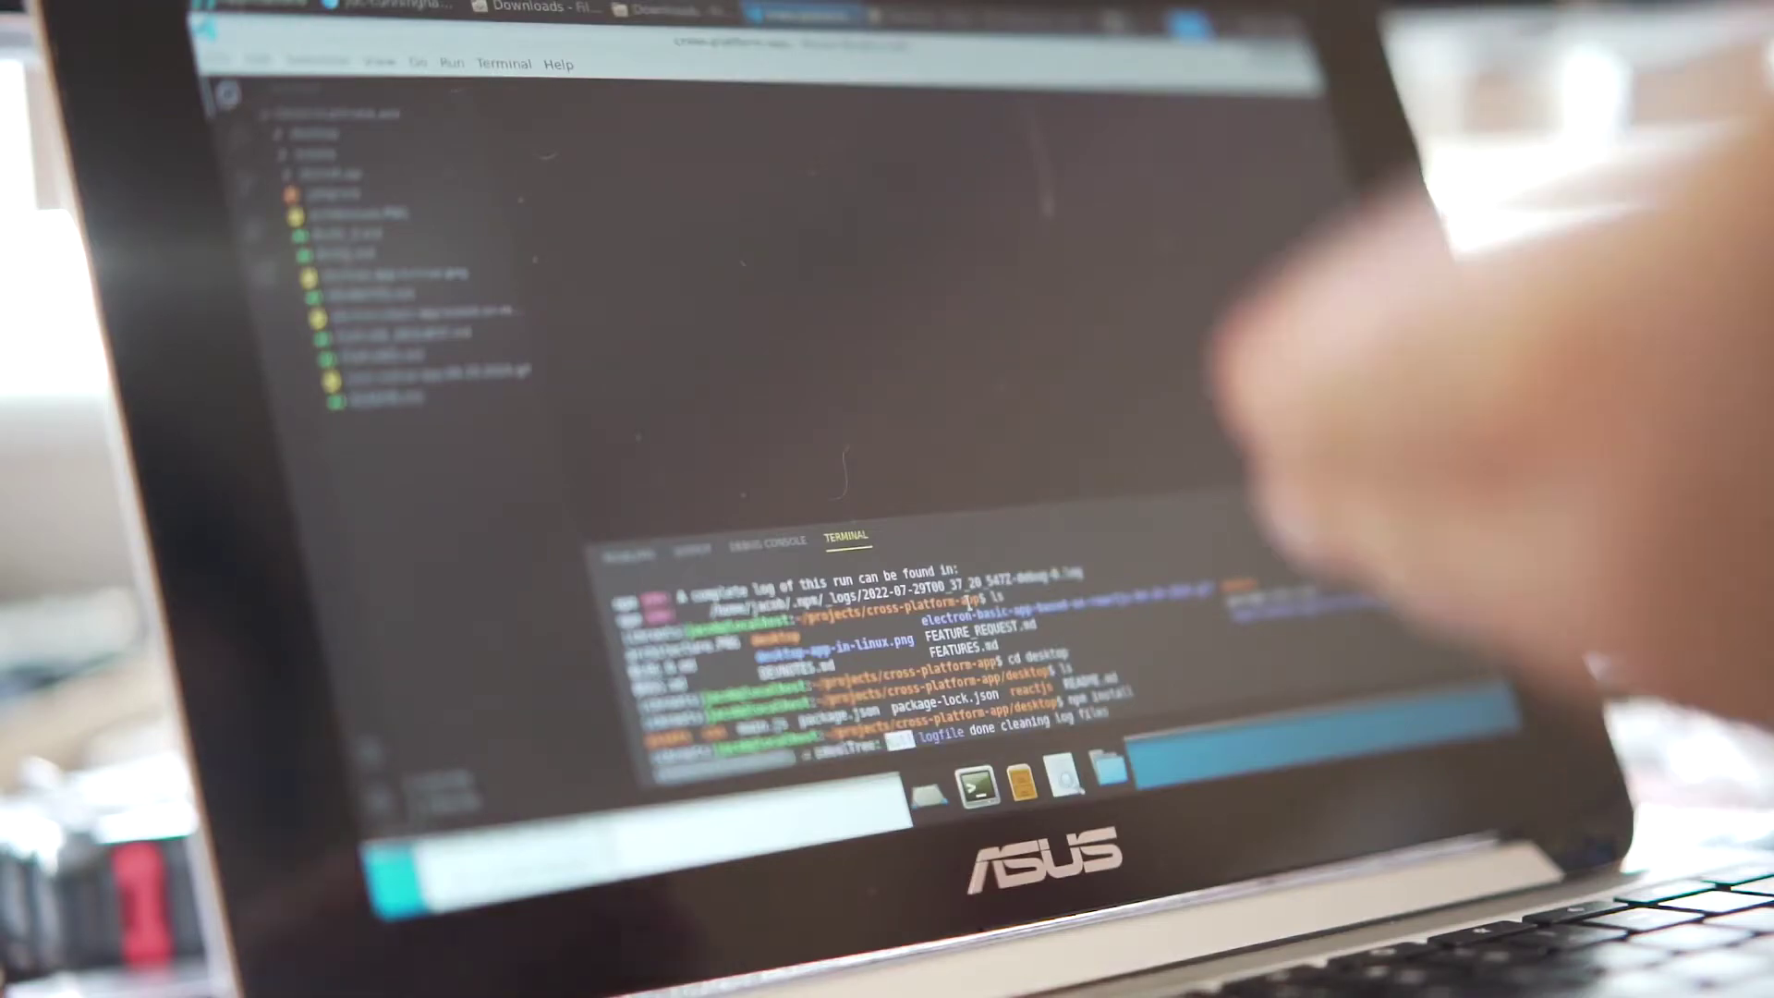
pyautogui.scroll(-2, 969, 603)
pyautogui.scroll(-2, 970, 604)
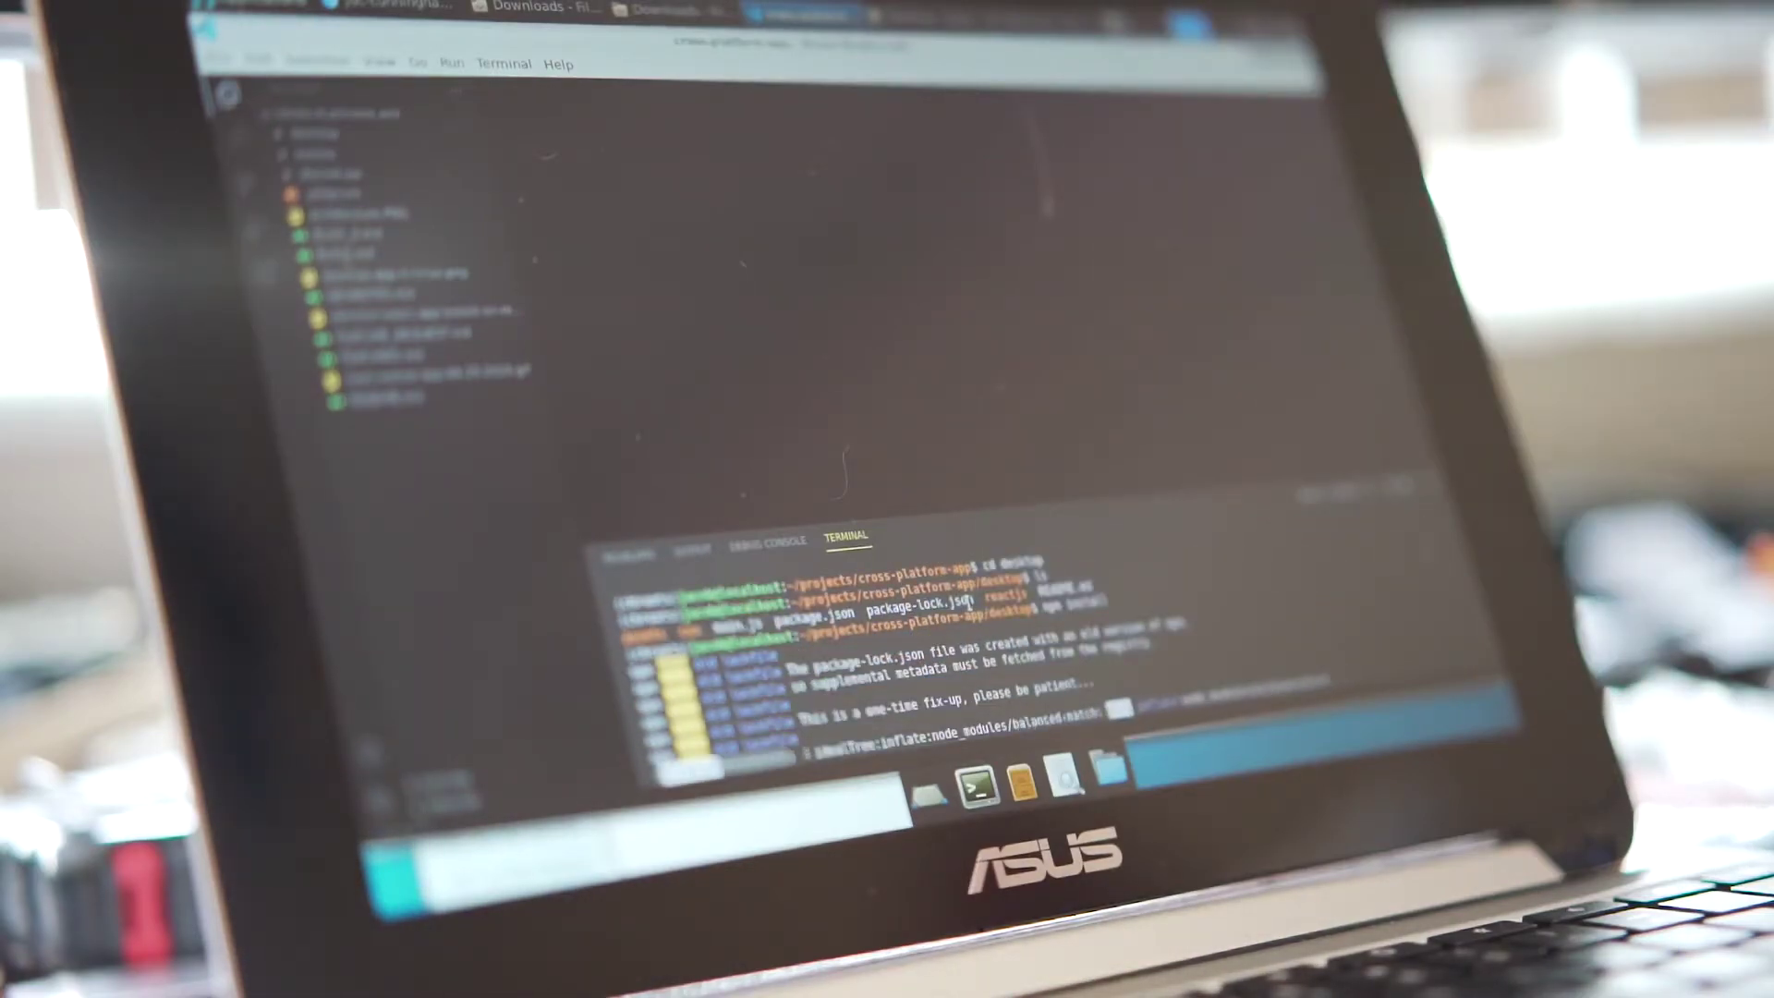